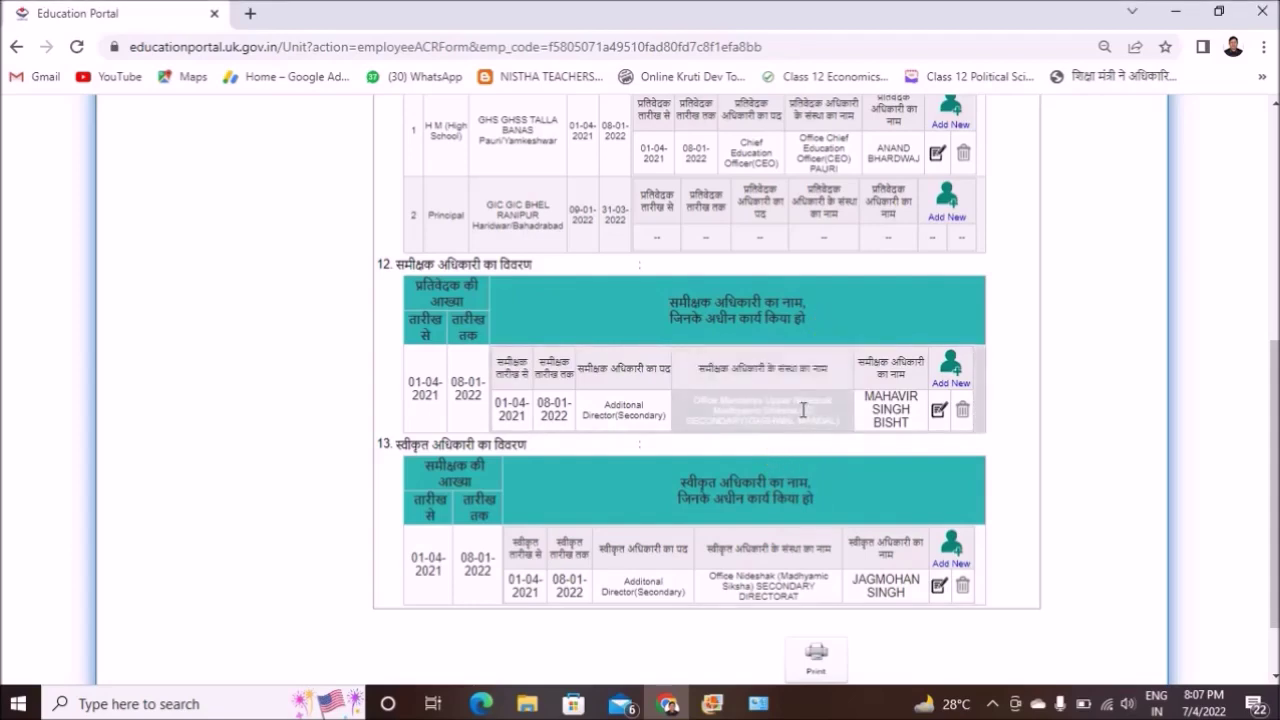
Return to the top of the 2021-2022 ACR form and expand the Employee menu
scroll(803, 410, down, 1)
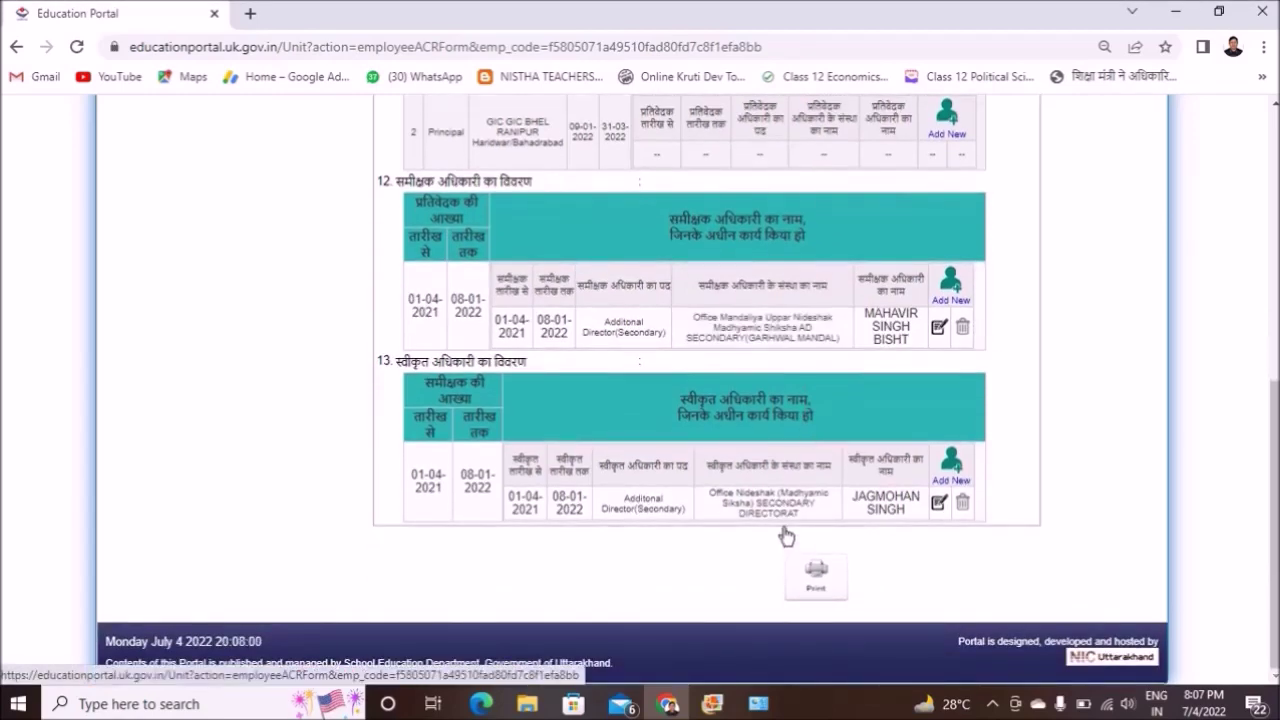
scroll(786, 537, up, 1)
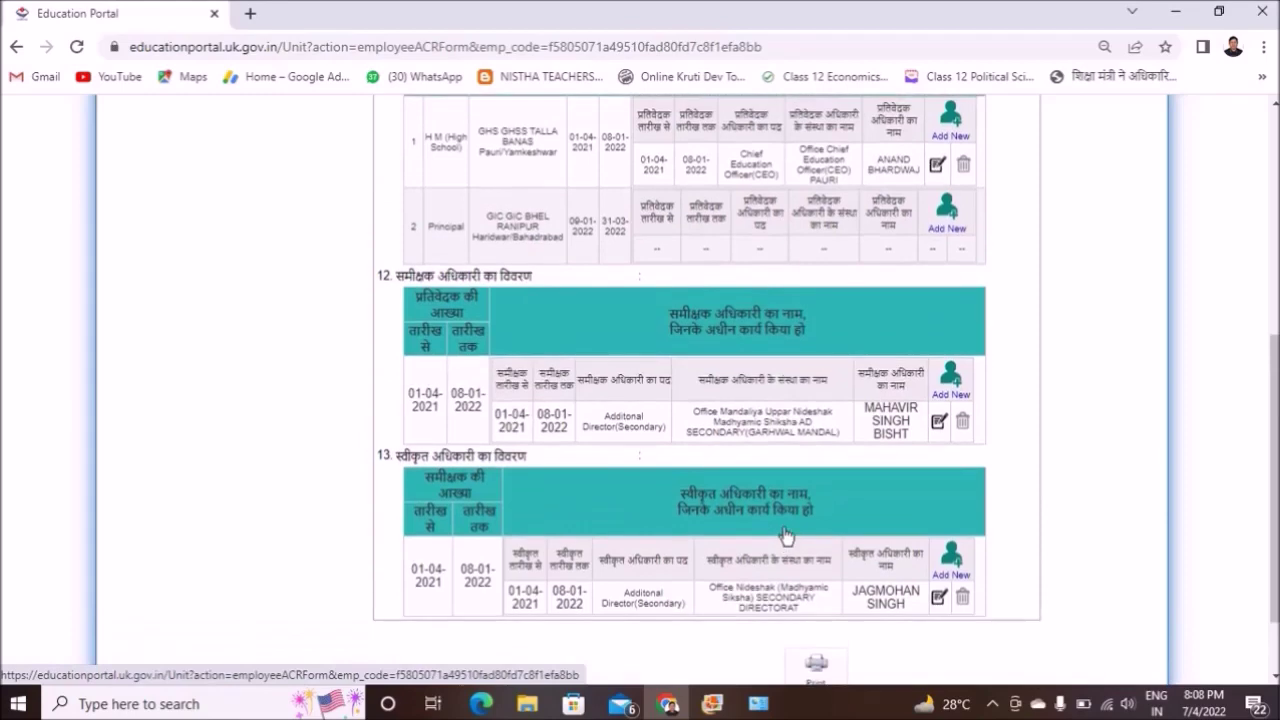
scroll(786, 537, up, 4)
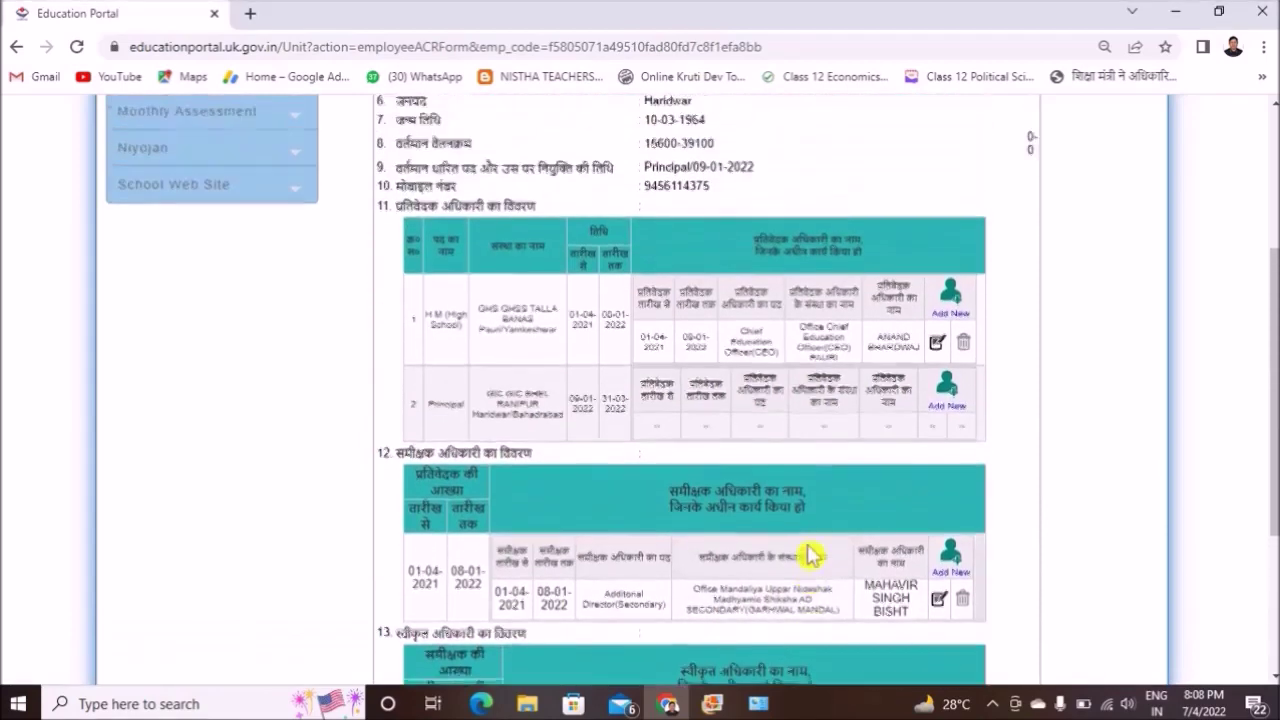
scroll(810, 555, up, 1)
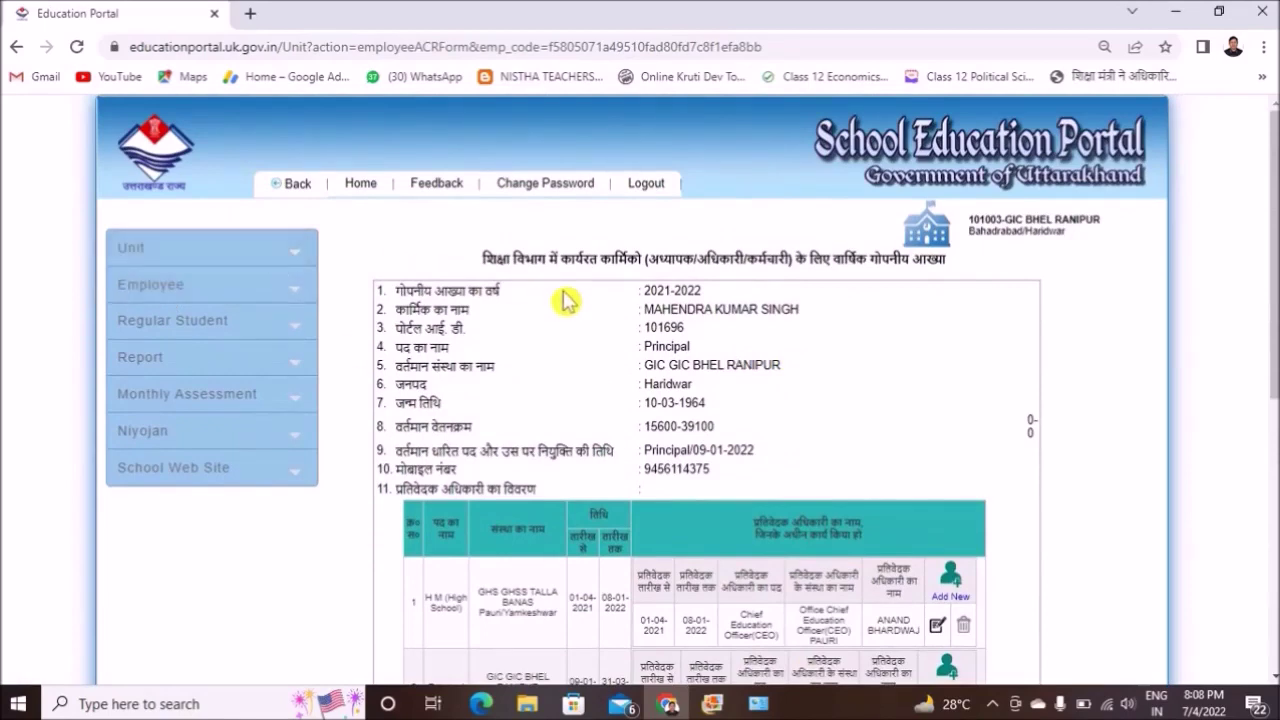
click(224, 287)
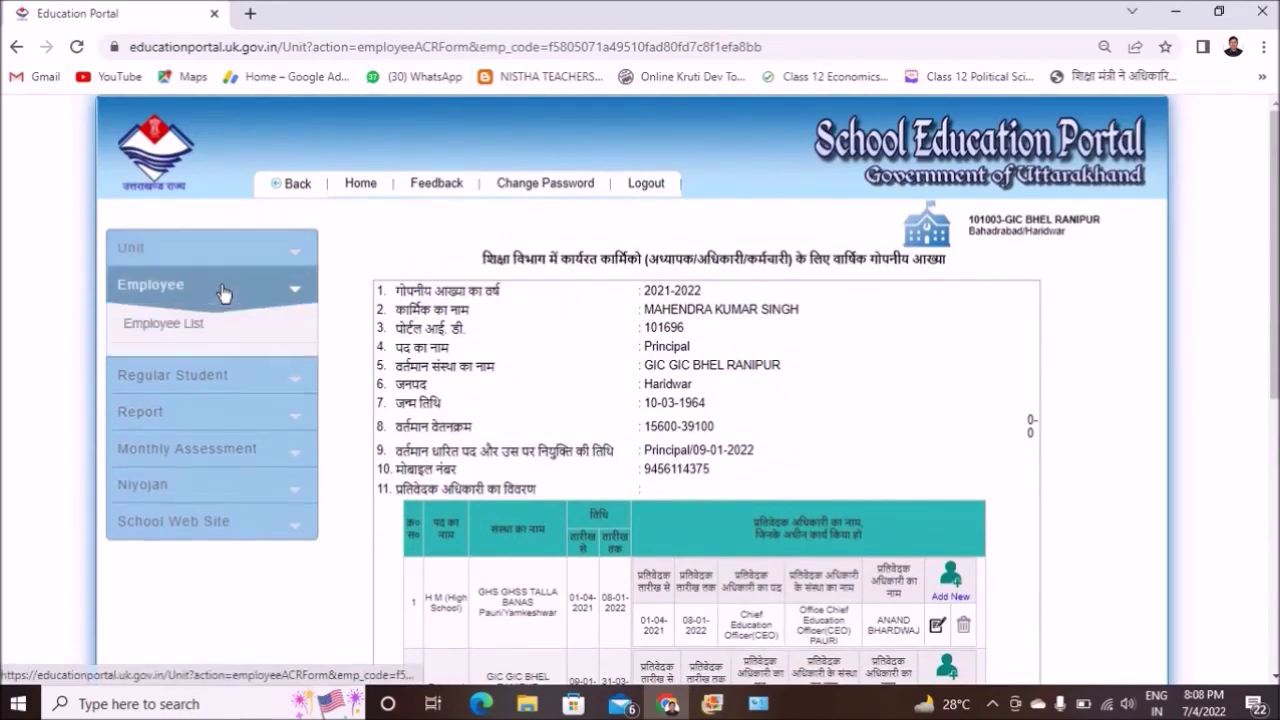
Check the Employee List statuses, where one ACR is NOT FILLED, then log out of the unit account
click(197, 370)
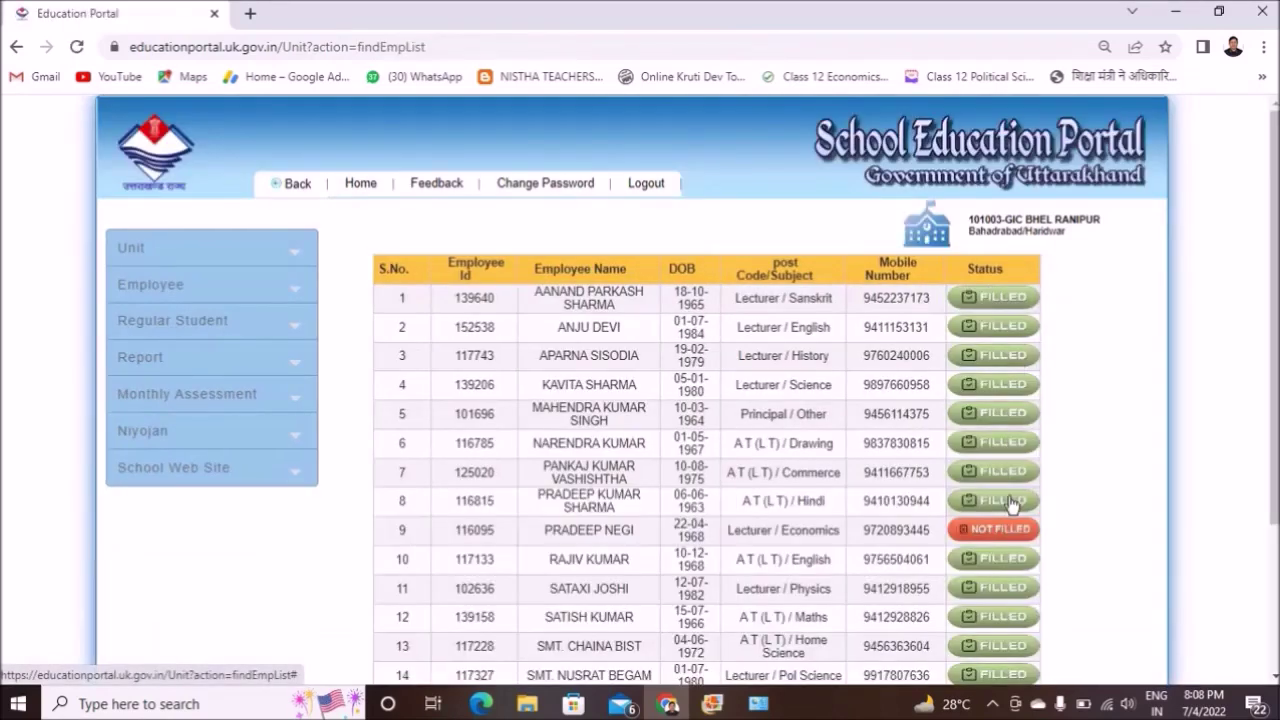
scroll(994, 585, down, 2)
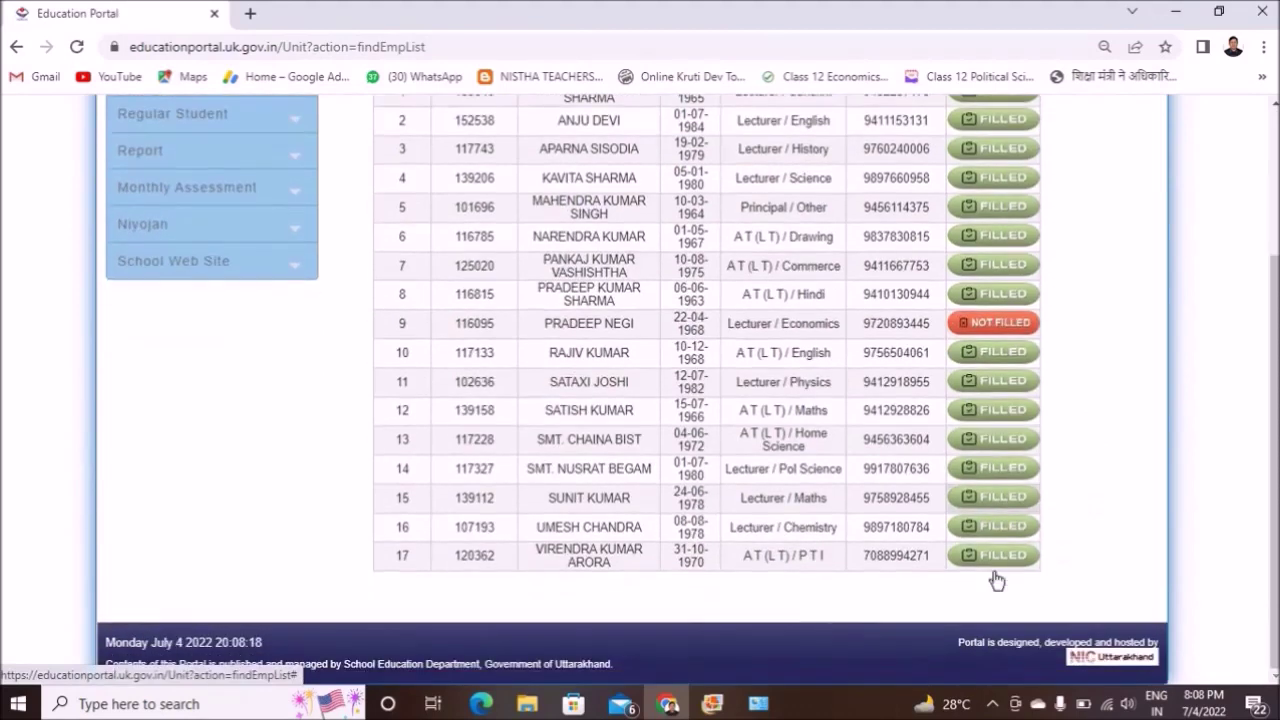
scroll(1011, 514, up, 2)
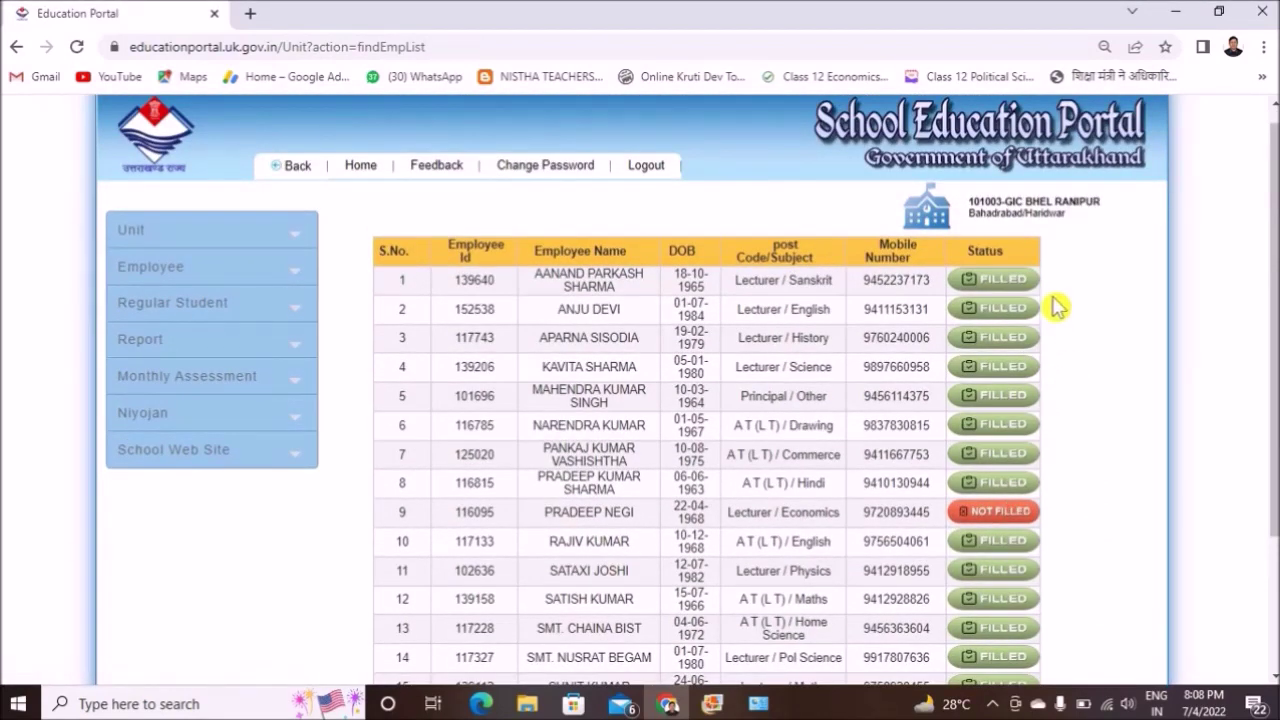
click(646, 170)
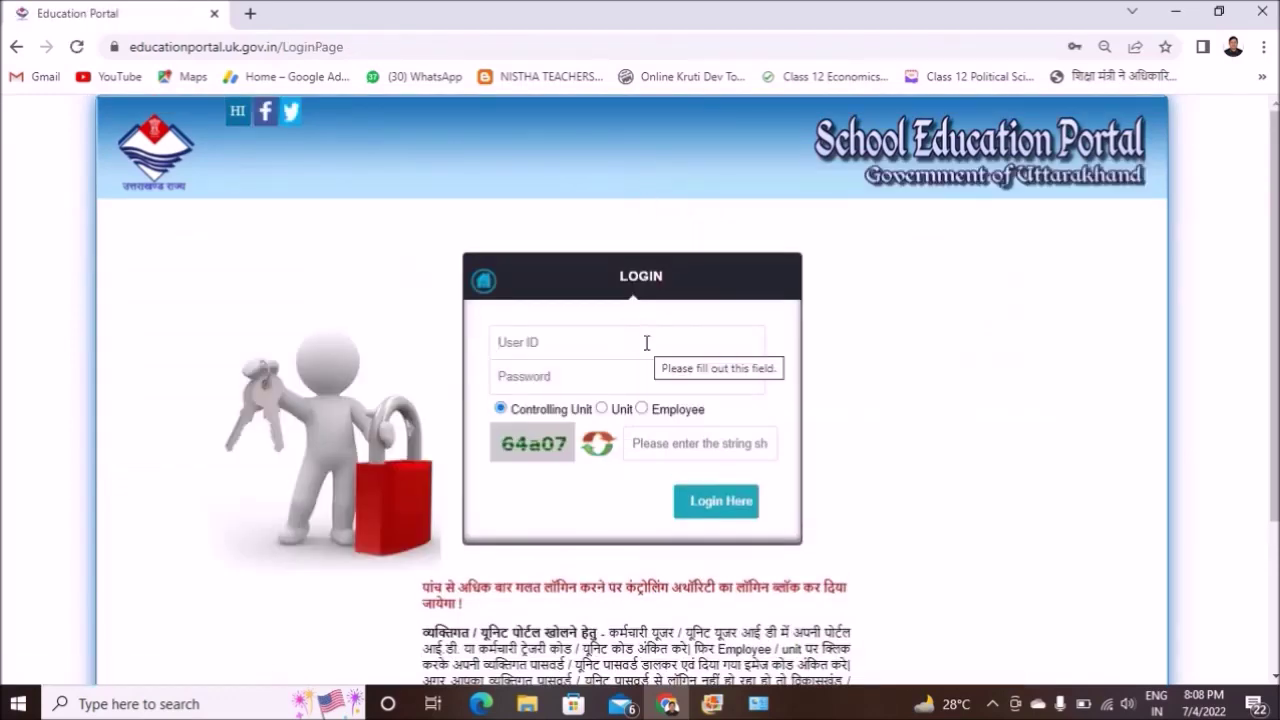
Enter the employee's User ID on the login page, dismissing the saved-password suggestions
text(1)
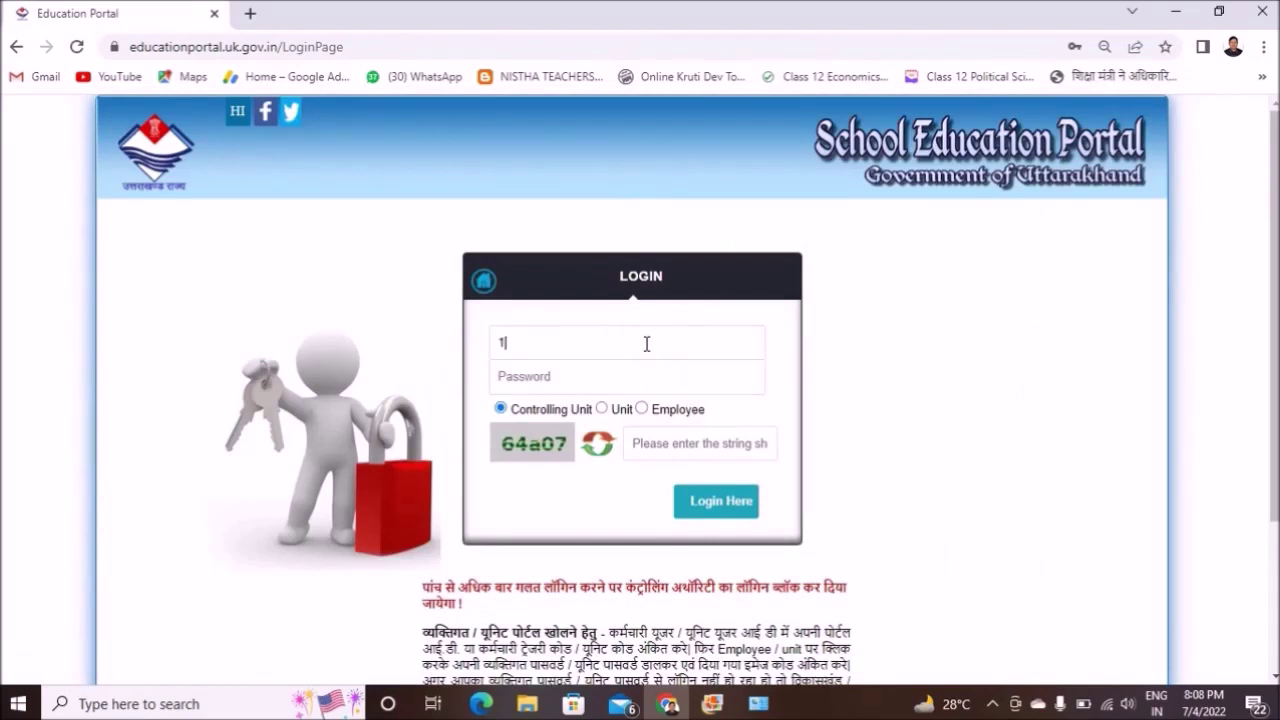
text(1)
click(647, 376)
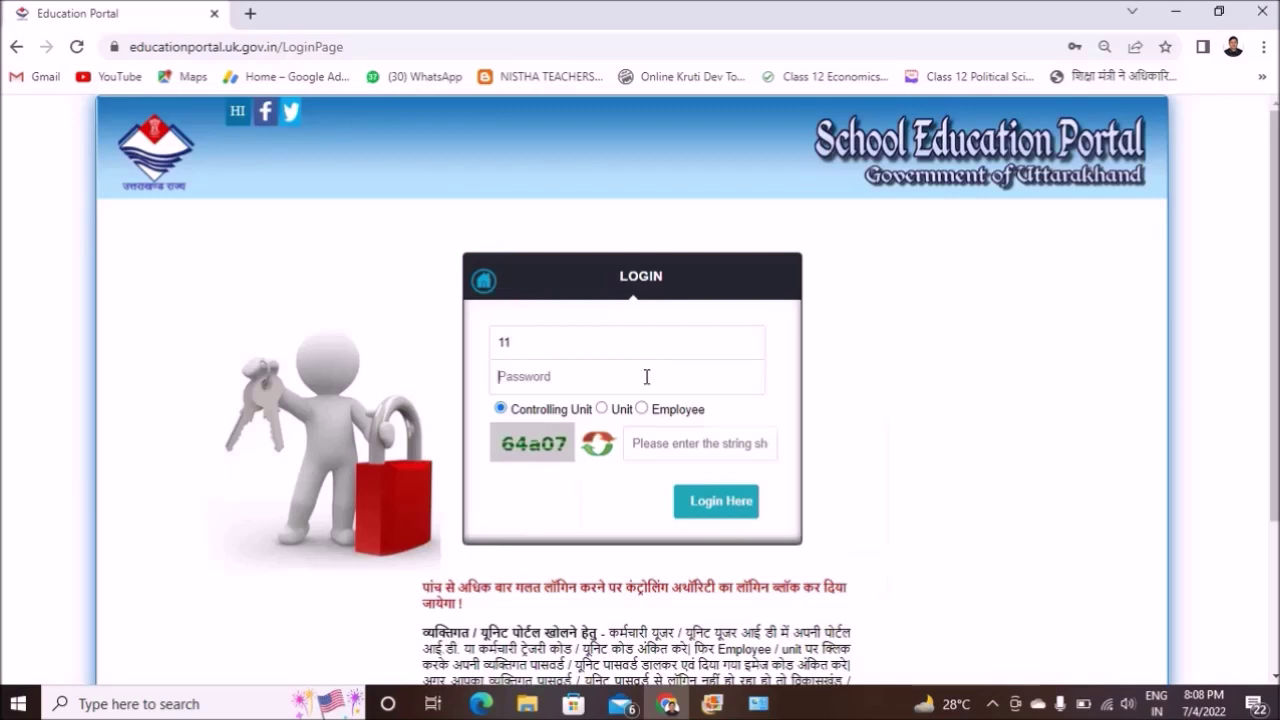
click(537, 336)
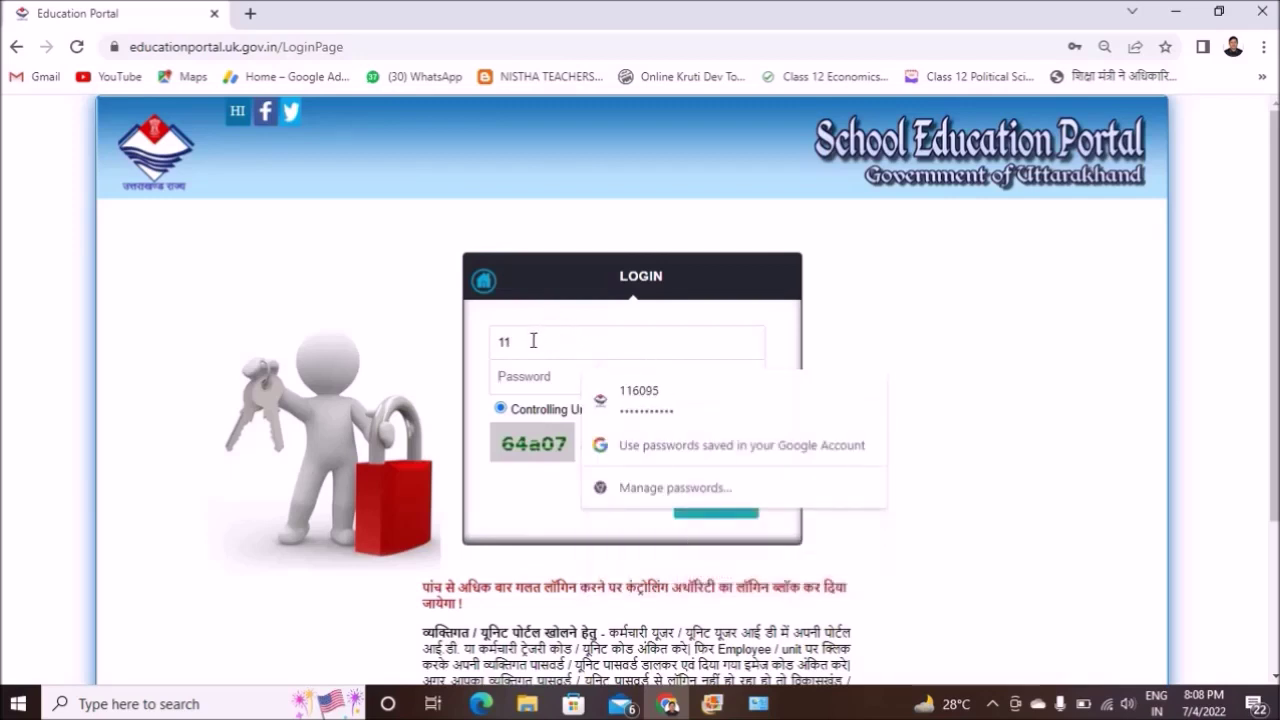
text(6)
click(821, 359)
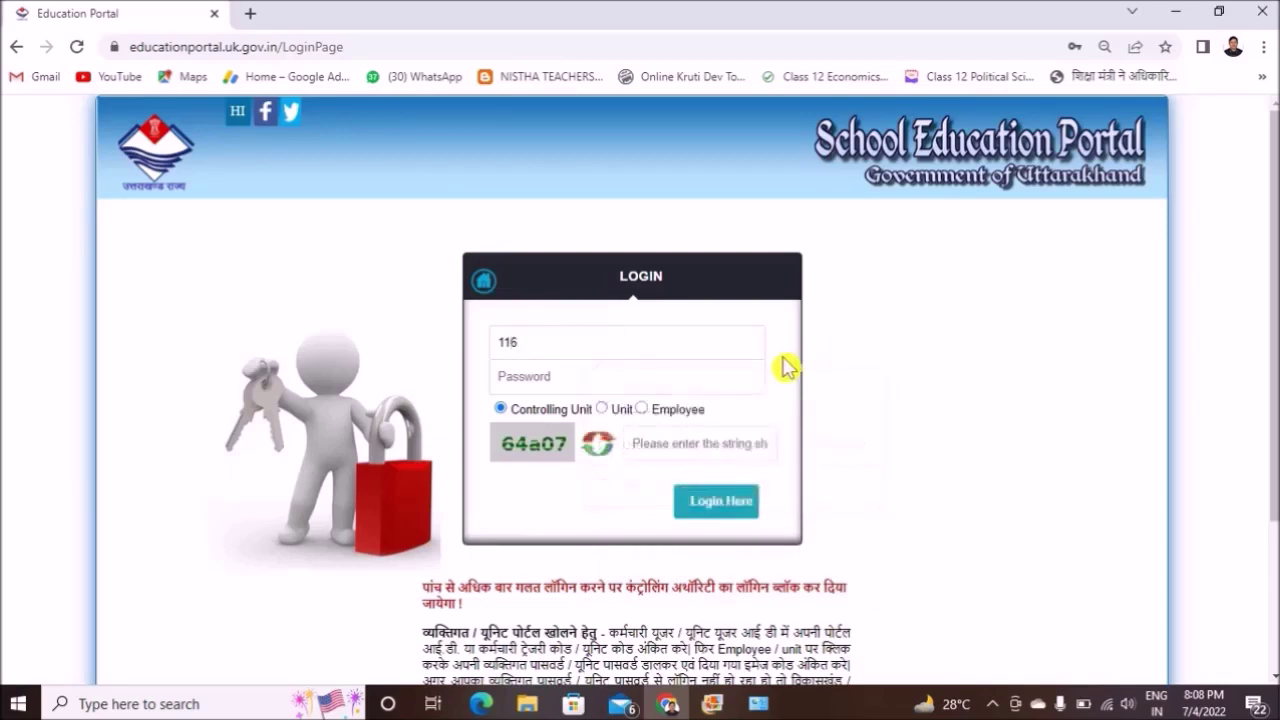
click(710, 380)
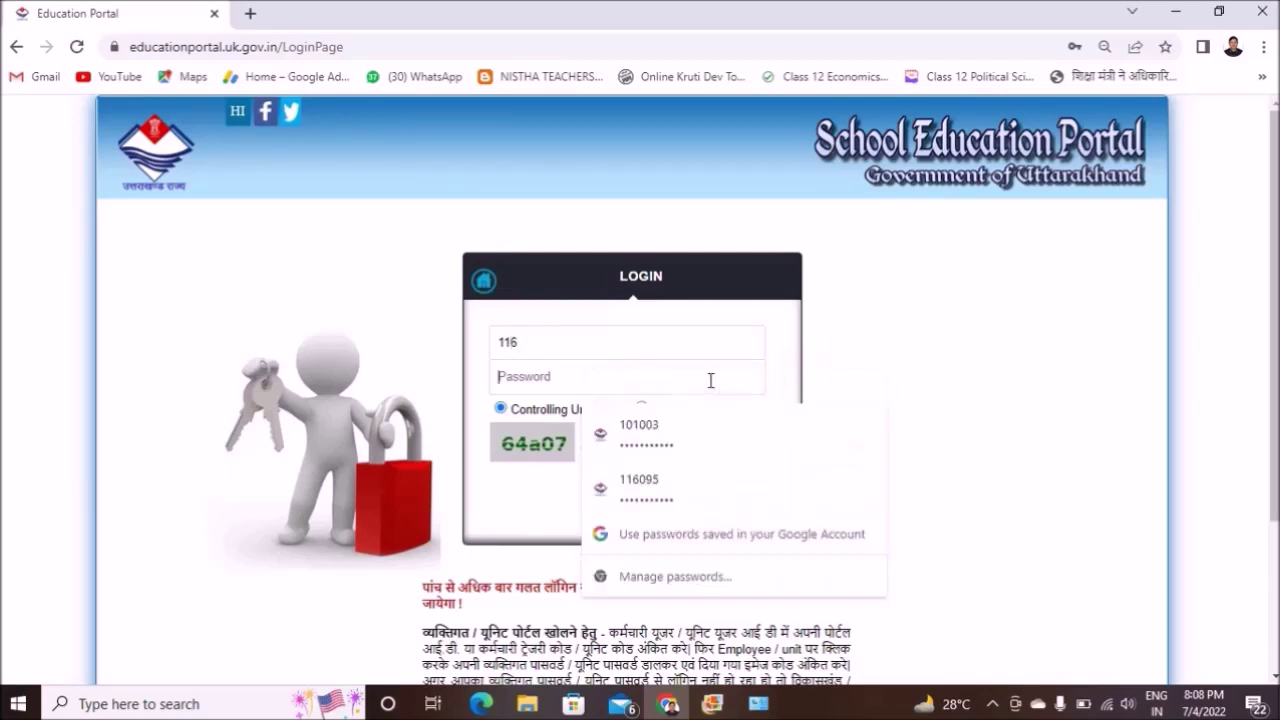
click(577, 341)
text(095)
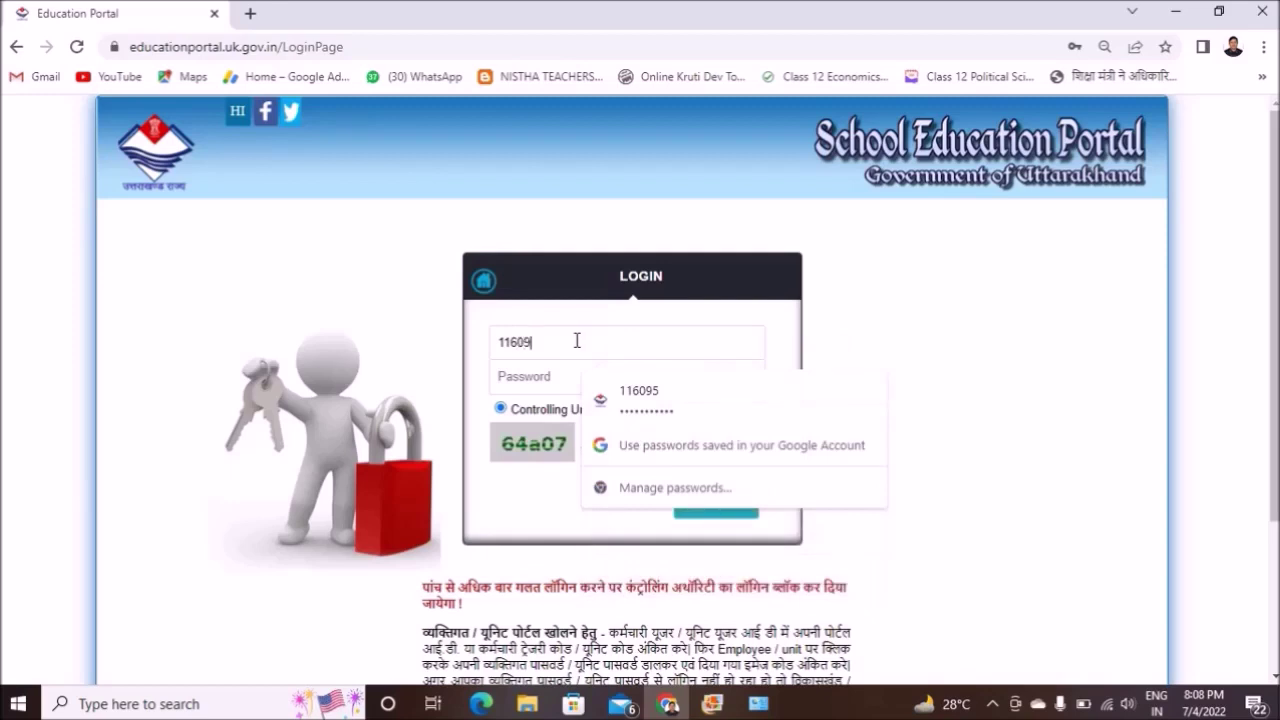
click(870, 346)
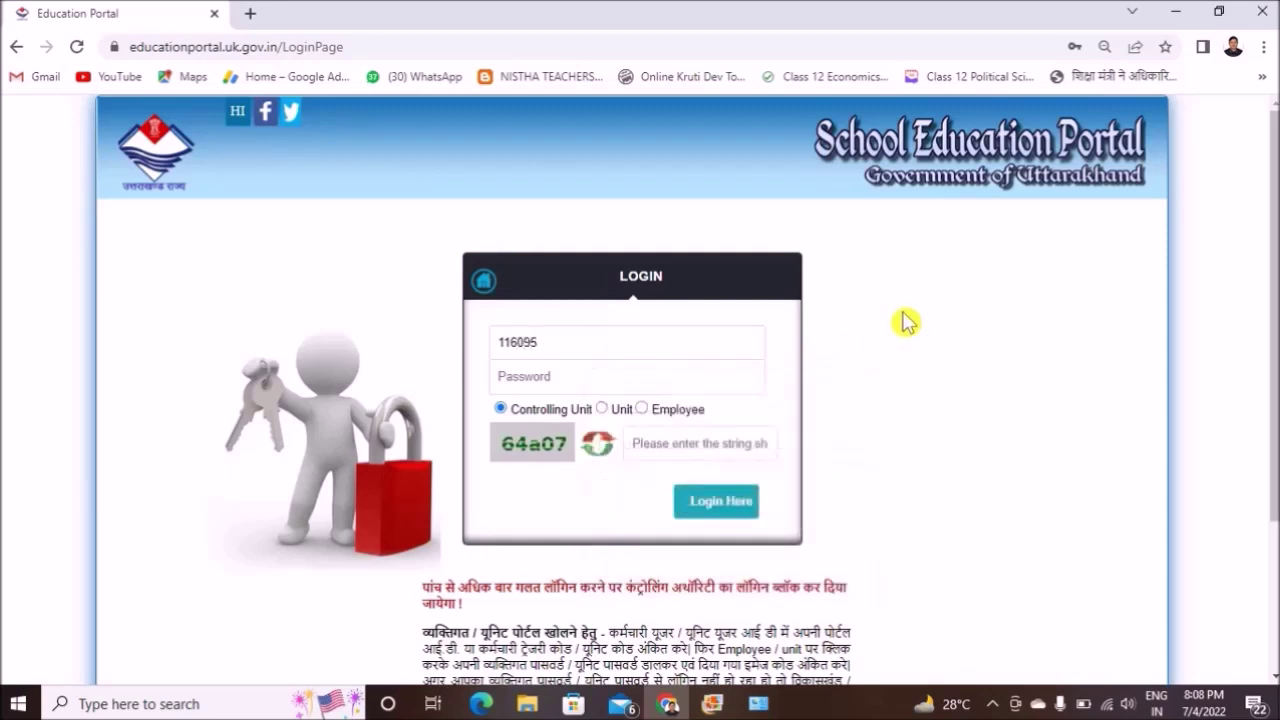
Fill in the saved password, choose Employee, enter the captcha and log in
click(605, 382)
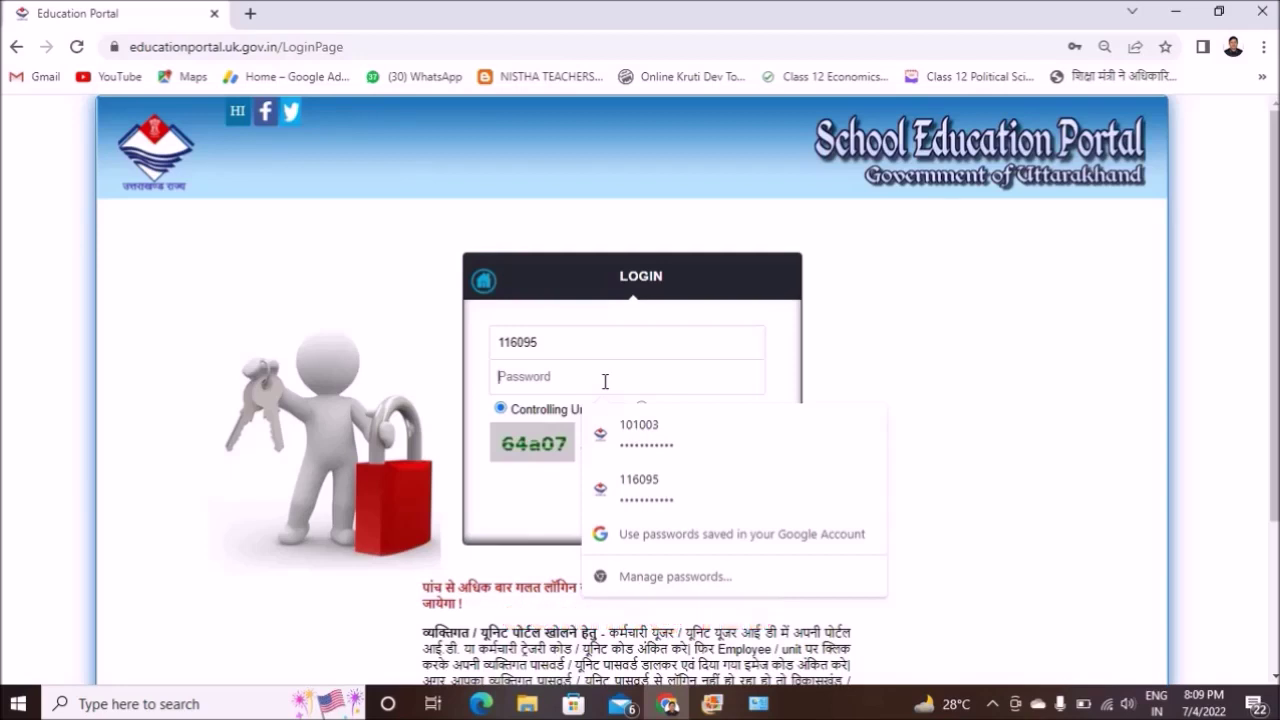
click(688, 492)
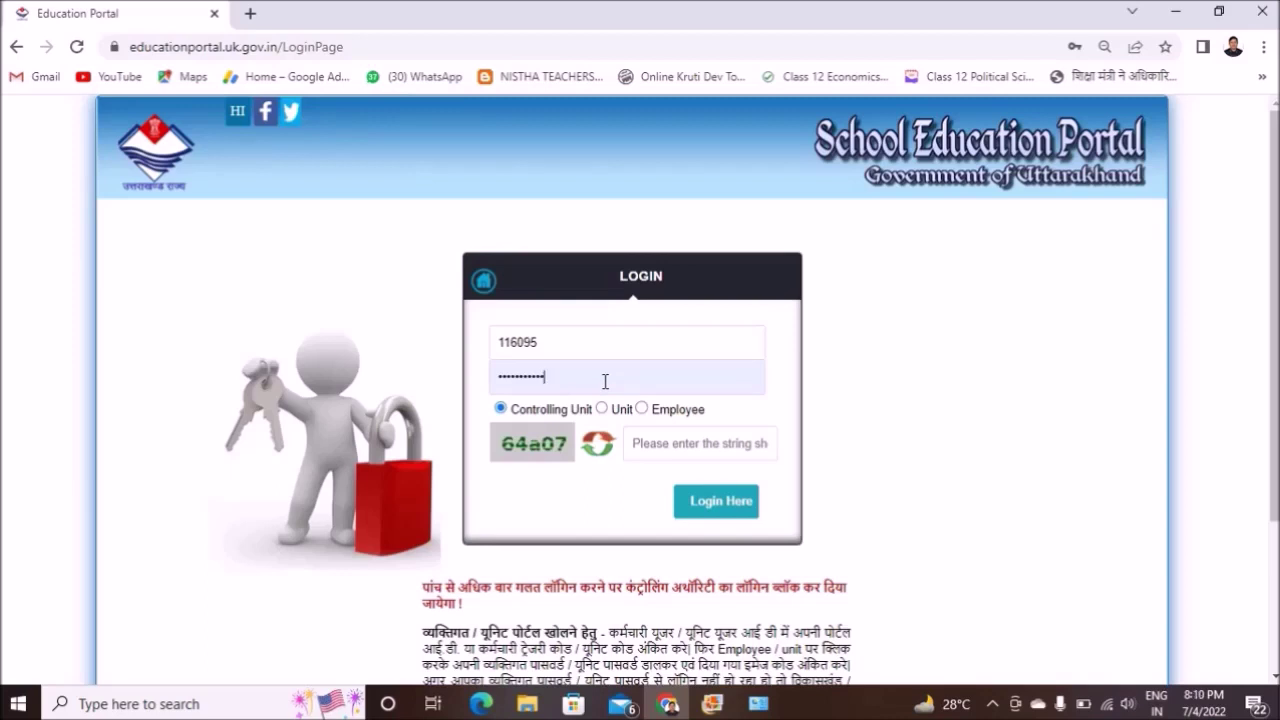
click(642, 409)
text(64)
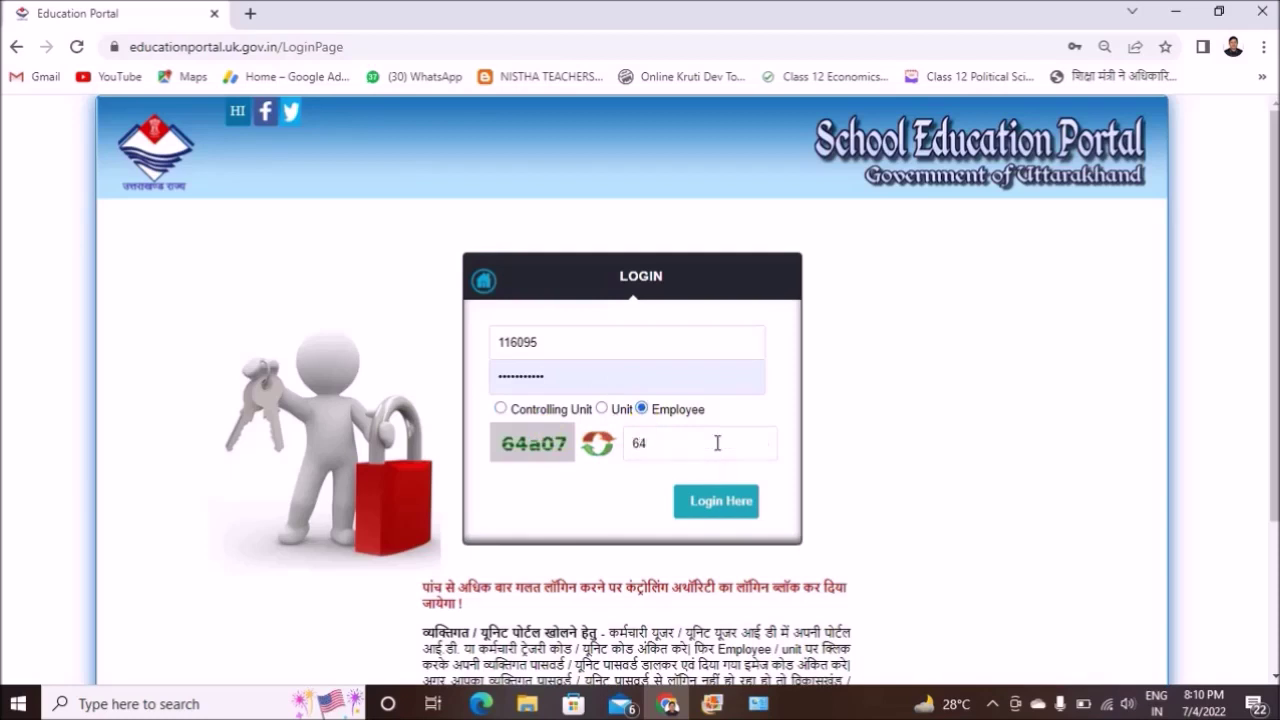
text(a07)
click(733, 516)
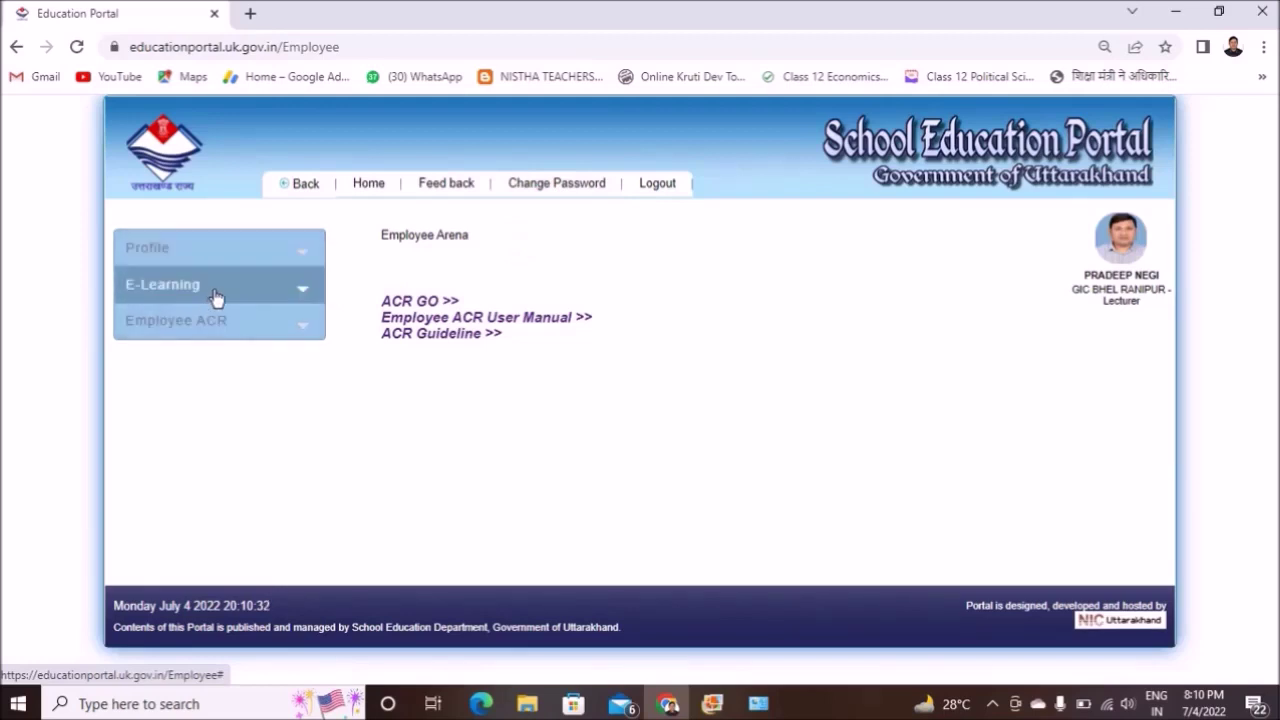
Open e-File ACR(Self) under Employee ACR to see the officers-not-filled notice
click(218, 325)
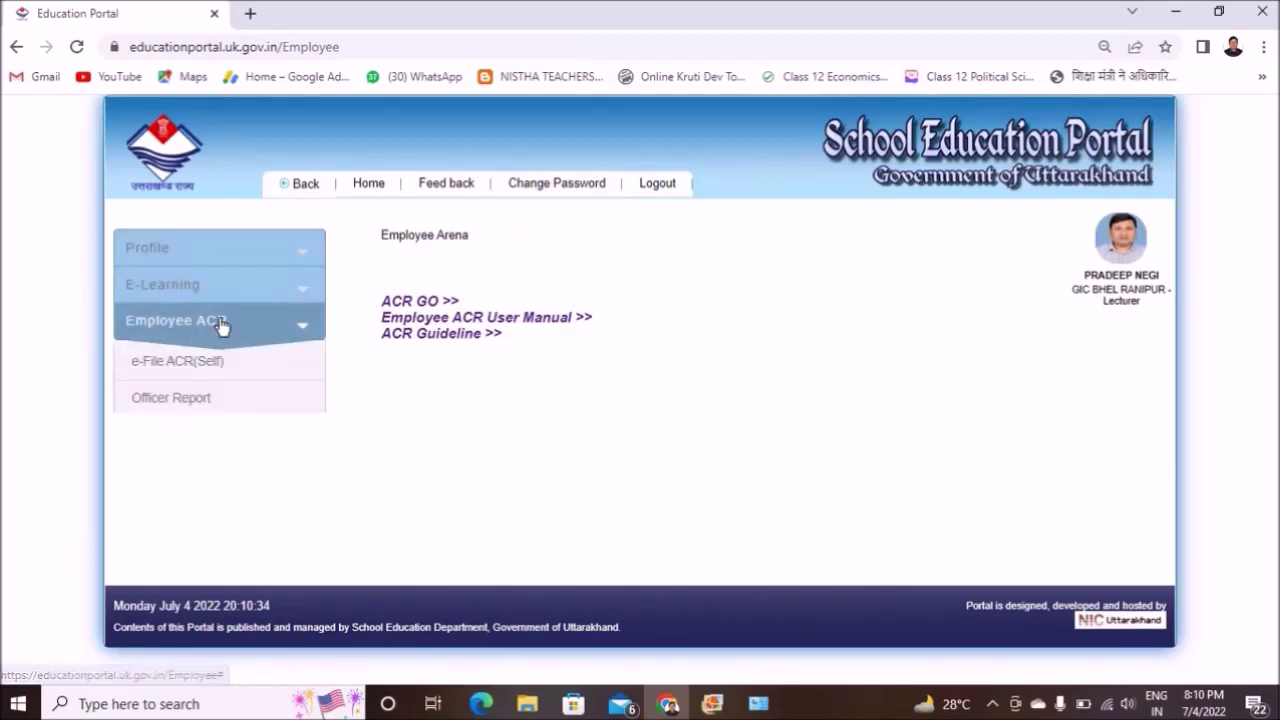
click(211, 369)
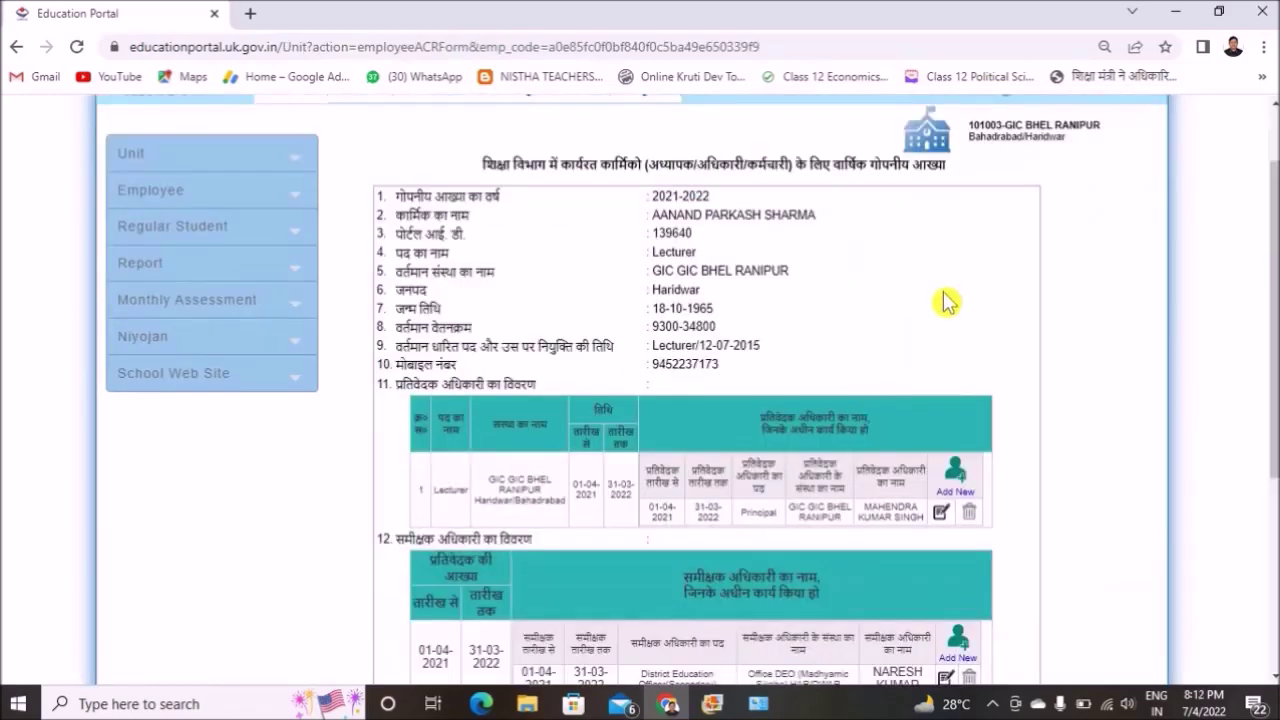
Review another employee's three officer sections, then view the scanned circular cr1 in Photo Gallery
scroll(943, 300, down, 1)
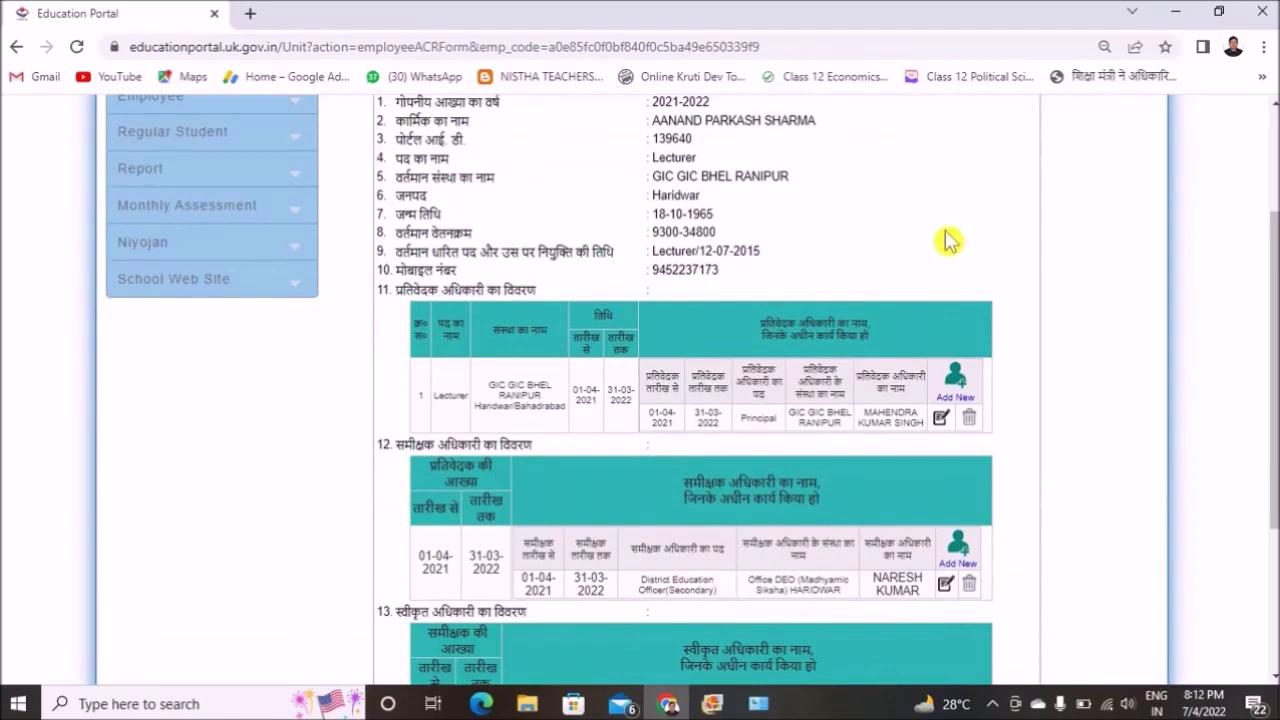
scroll(1020, 345, down, 1)
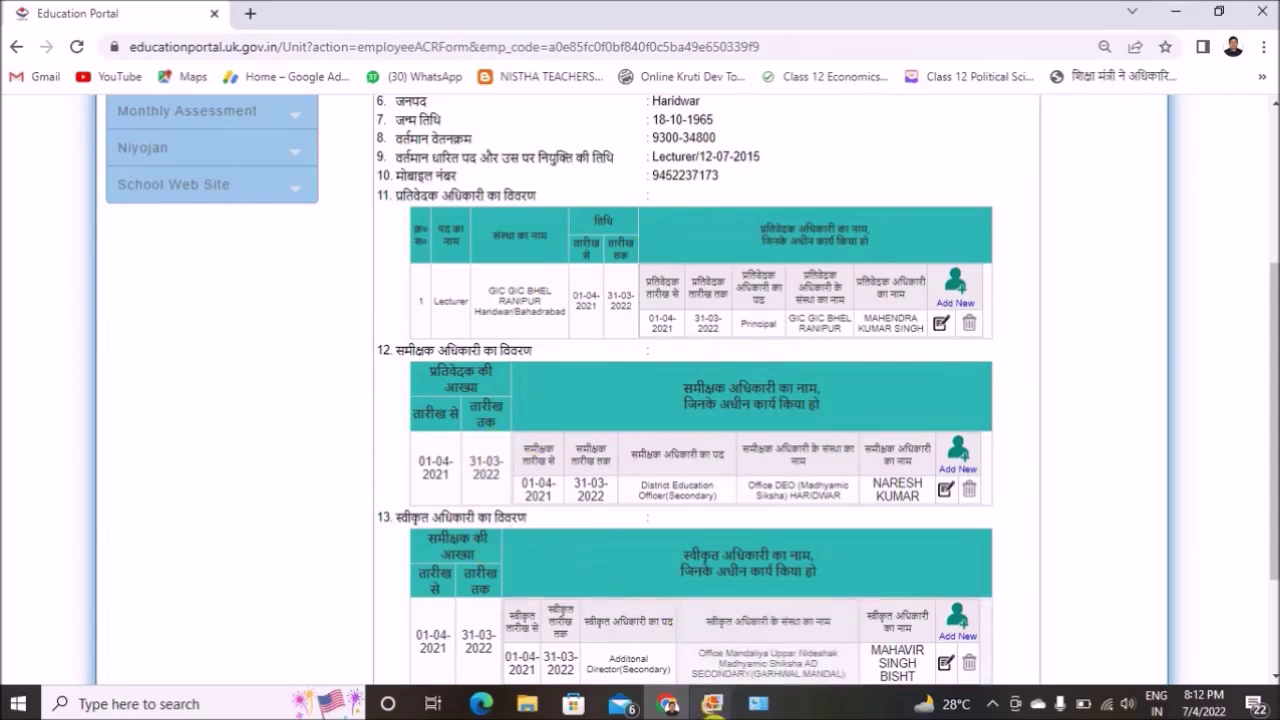
click(712, 703)
click(672, 663)
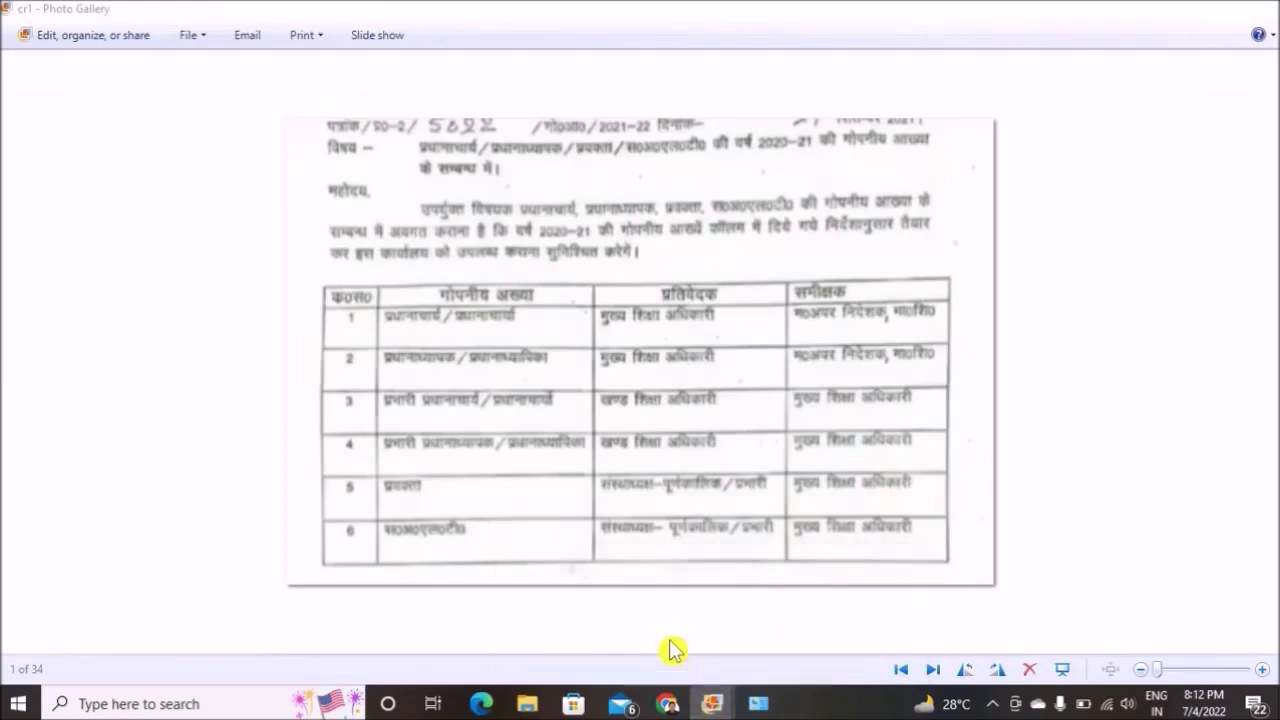